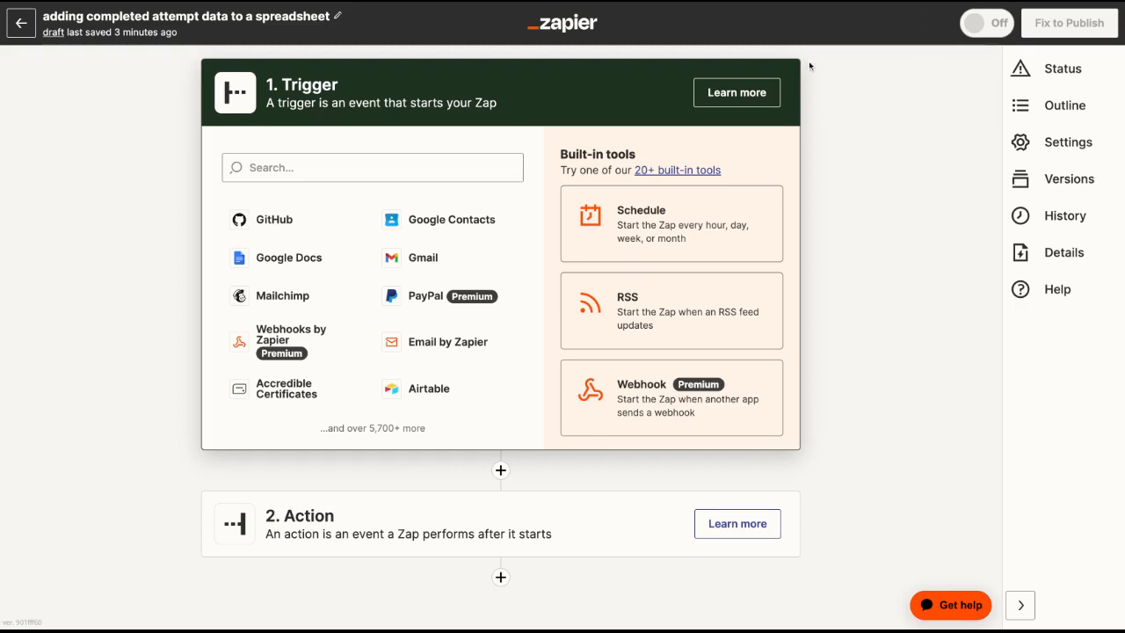
Set the trigger app to Synap (beta) (1.8.0) with the Completed Attempt event.
click(462, 166)
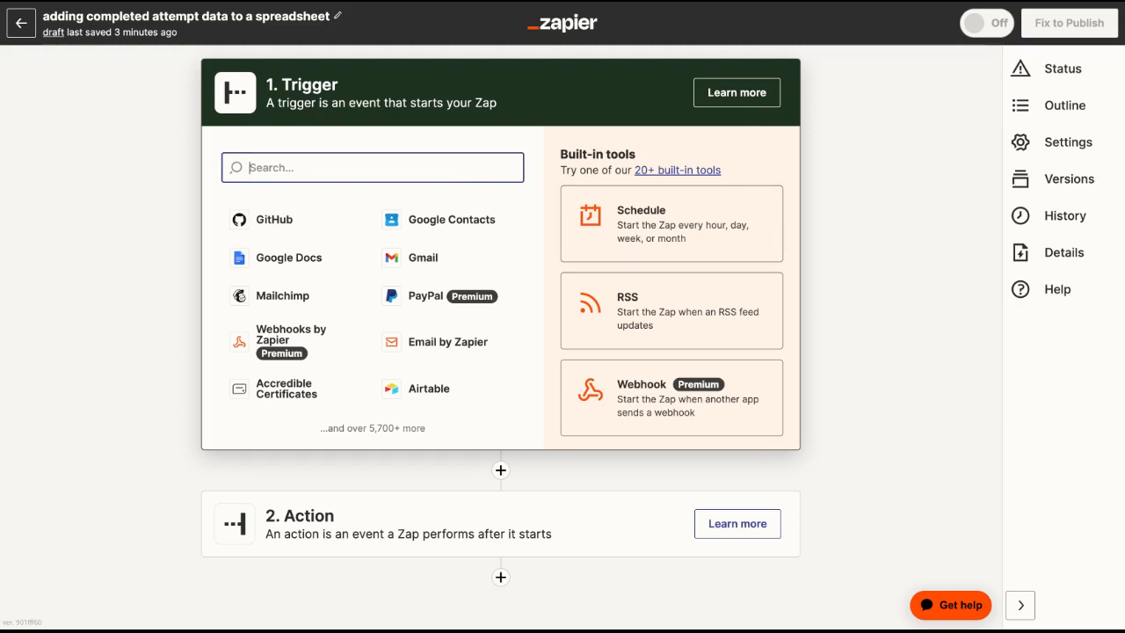
text(synap)
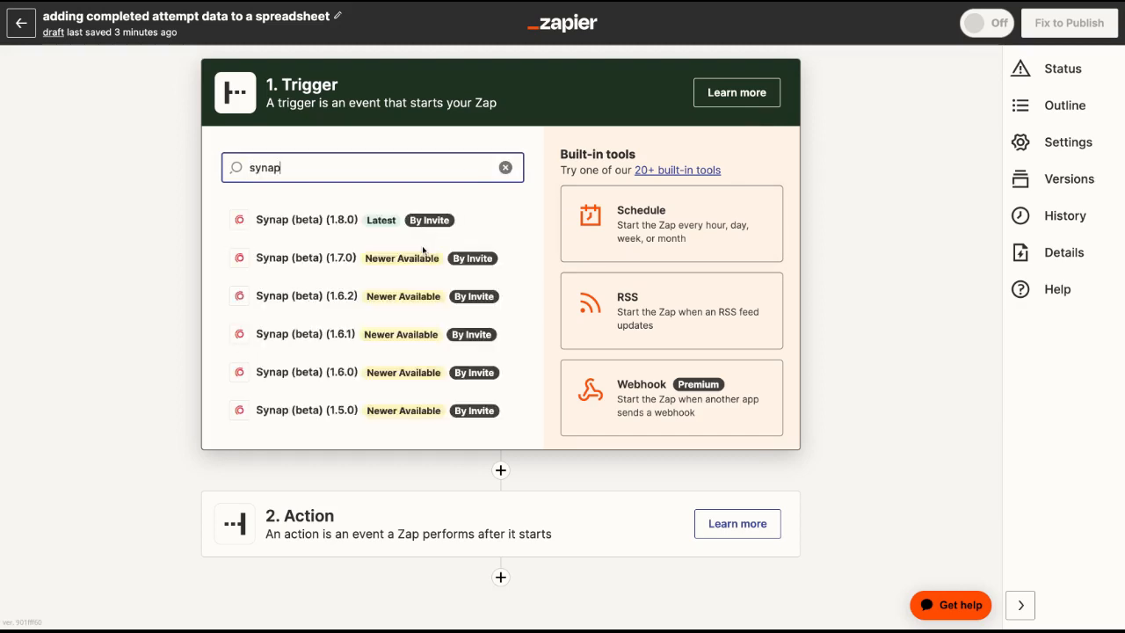
click(378, 219)
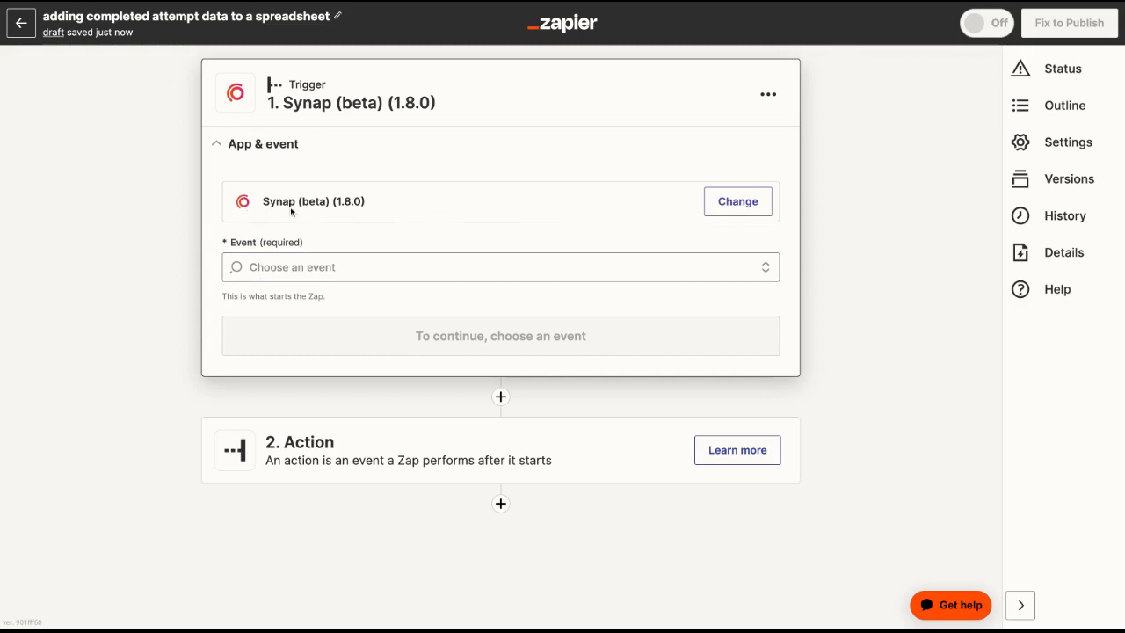
click(293, 266)
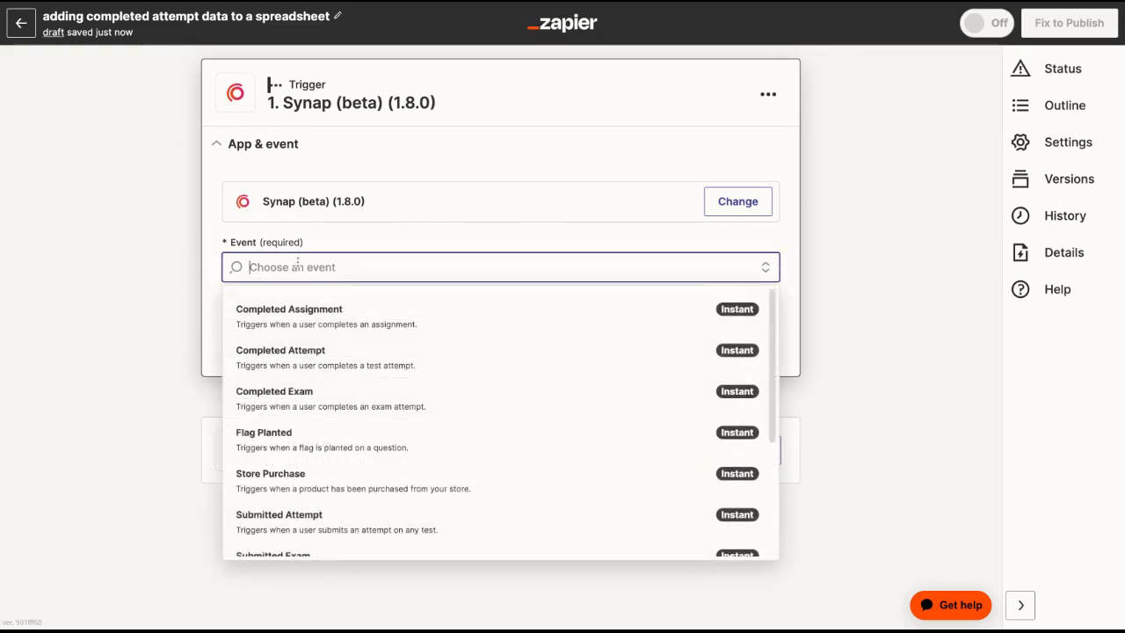
click(293, 354)
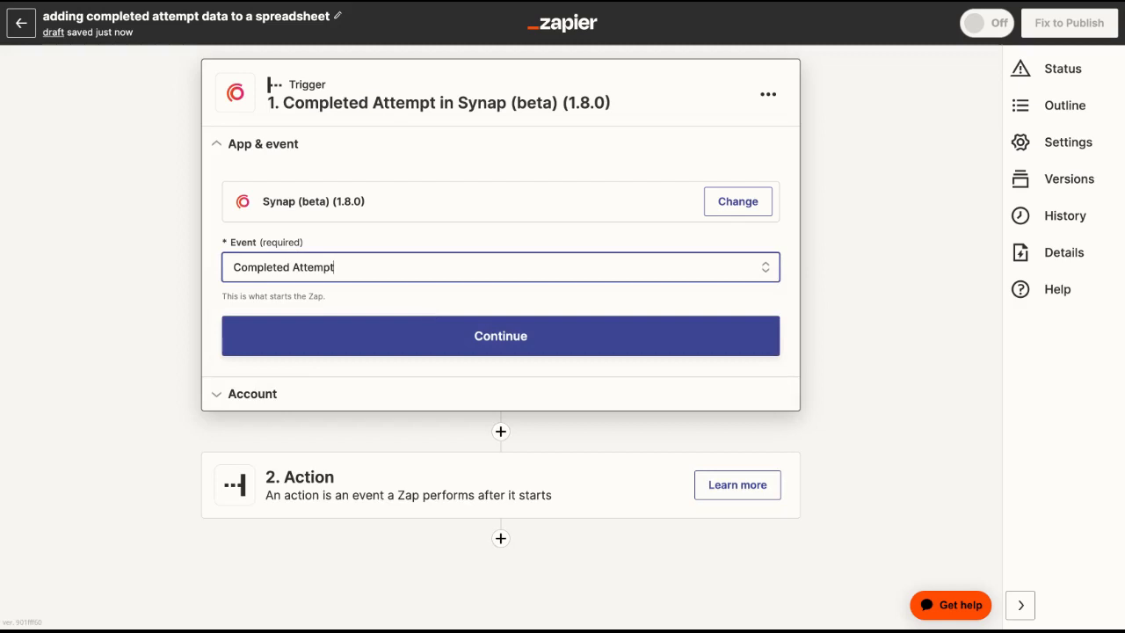
click(442, 325)
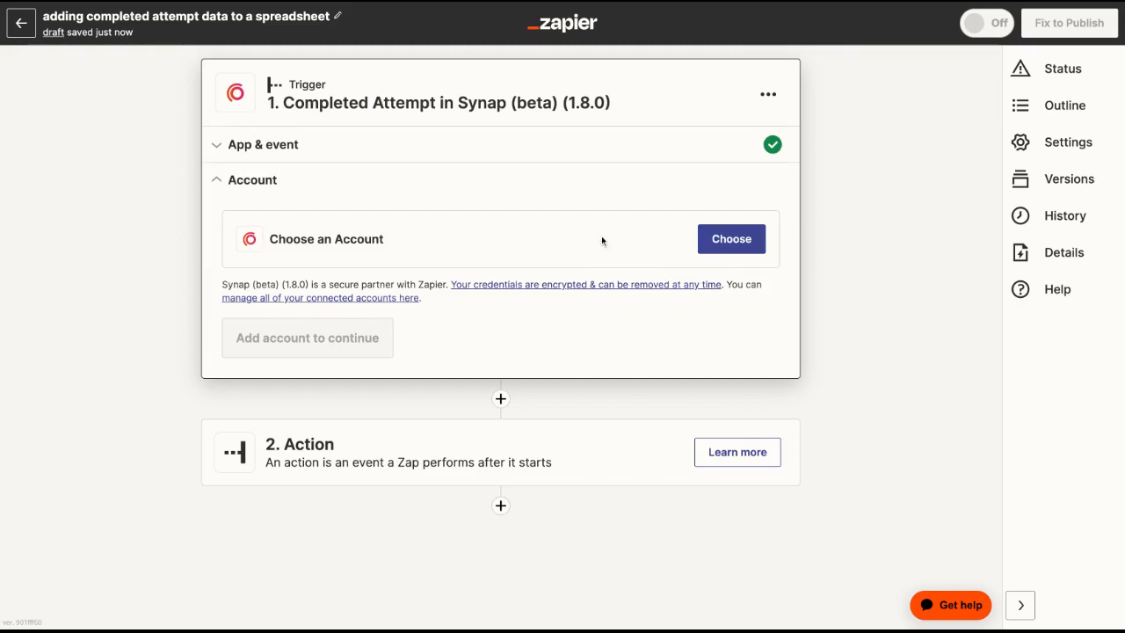
Assign the Synap Auth (Prod) #3 account to the trigger.
click(733, 239)
click(370, 370)
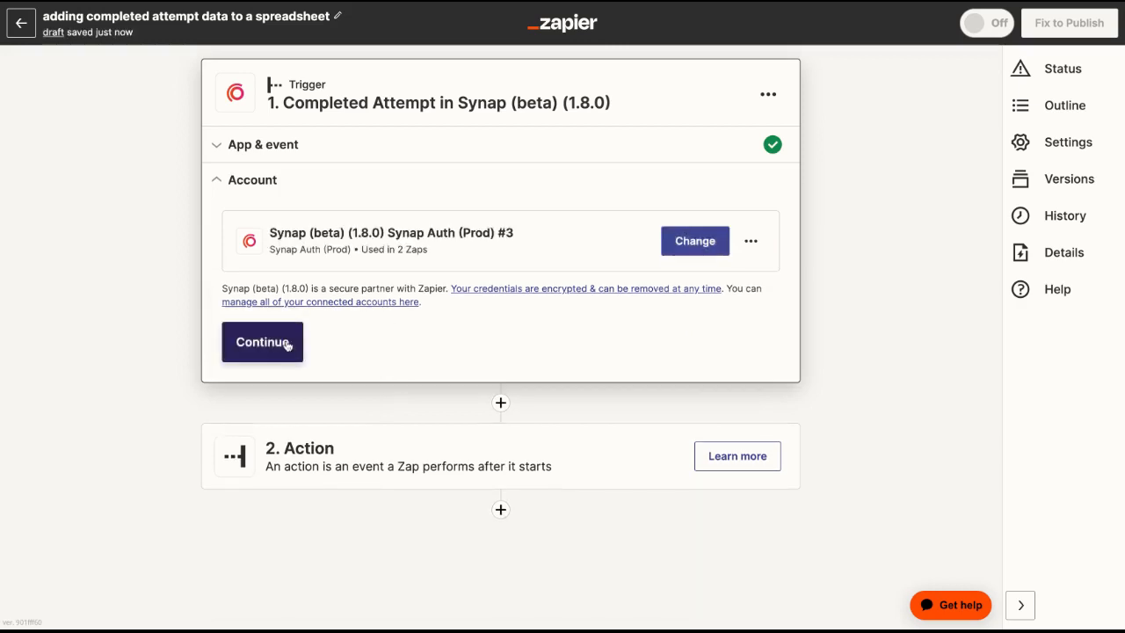
click(261, 342)
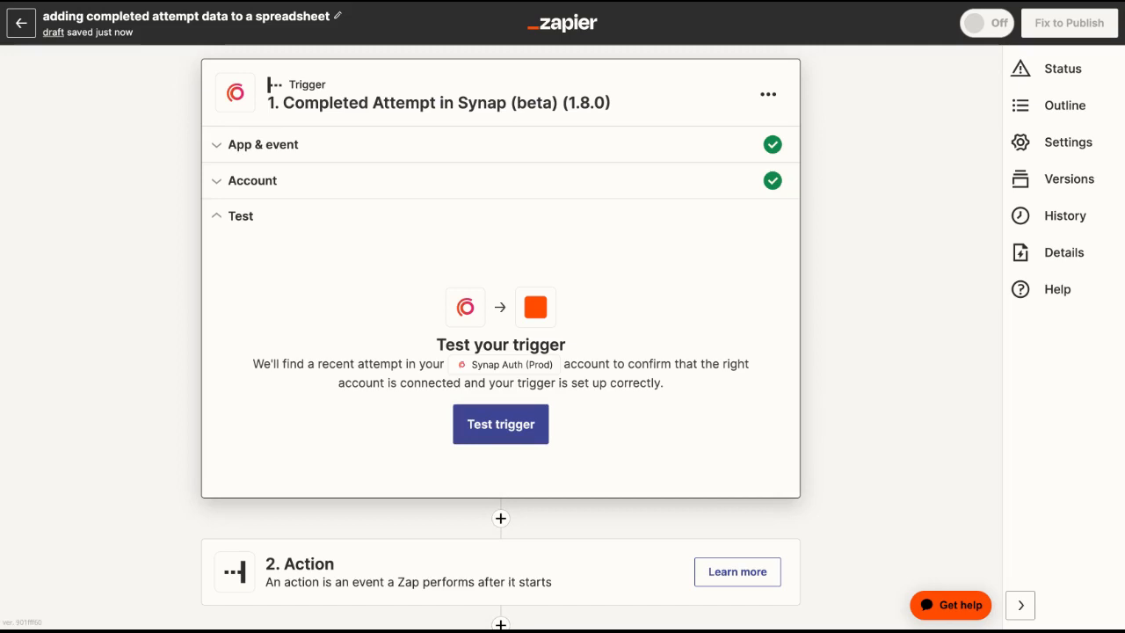
Test the trigger, review the user, meta and attempt fields of the sample attempt, and proceed to the action.
click(536, 435)
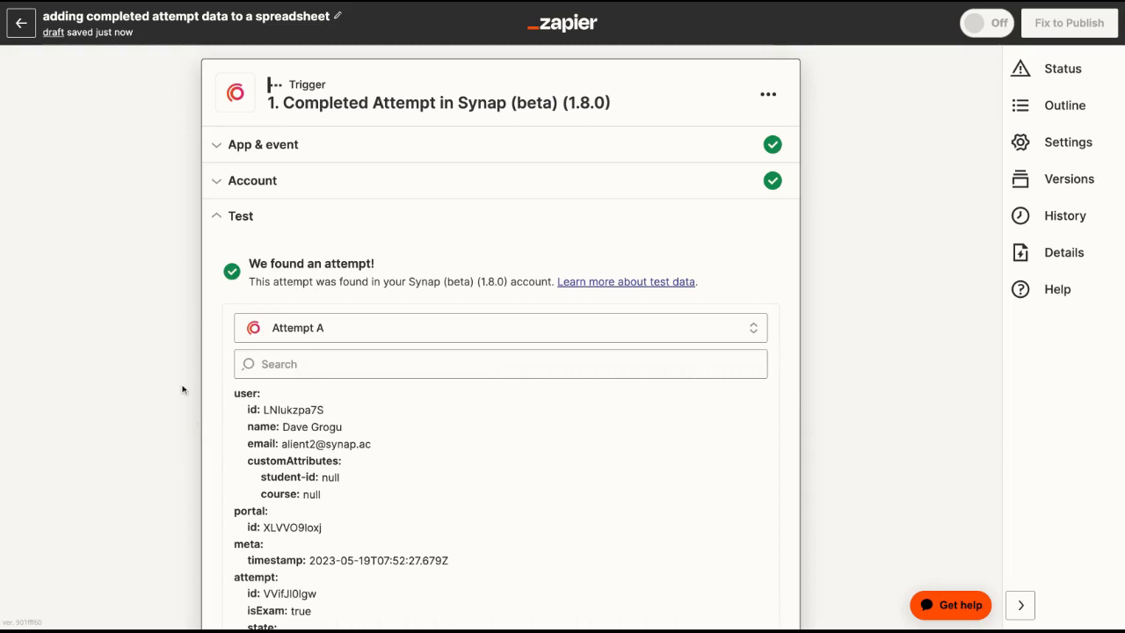
scroll(183, 390, down, 3)
scroll(367, 403, down, 1)
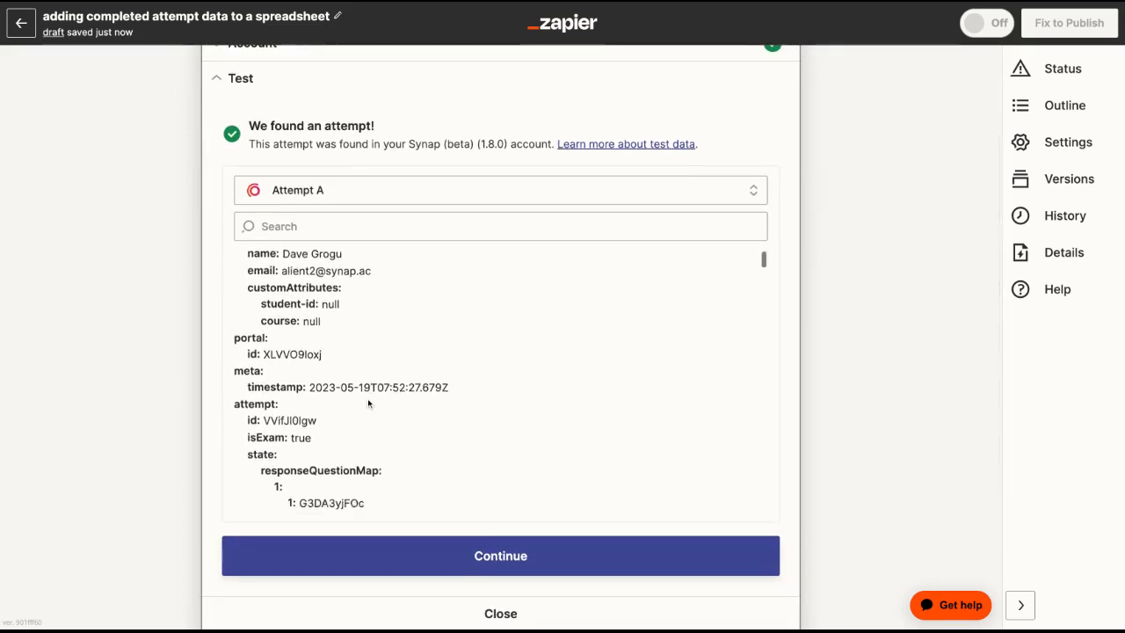
scroll(368, 403, down, 6)
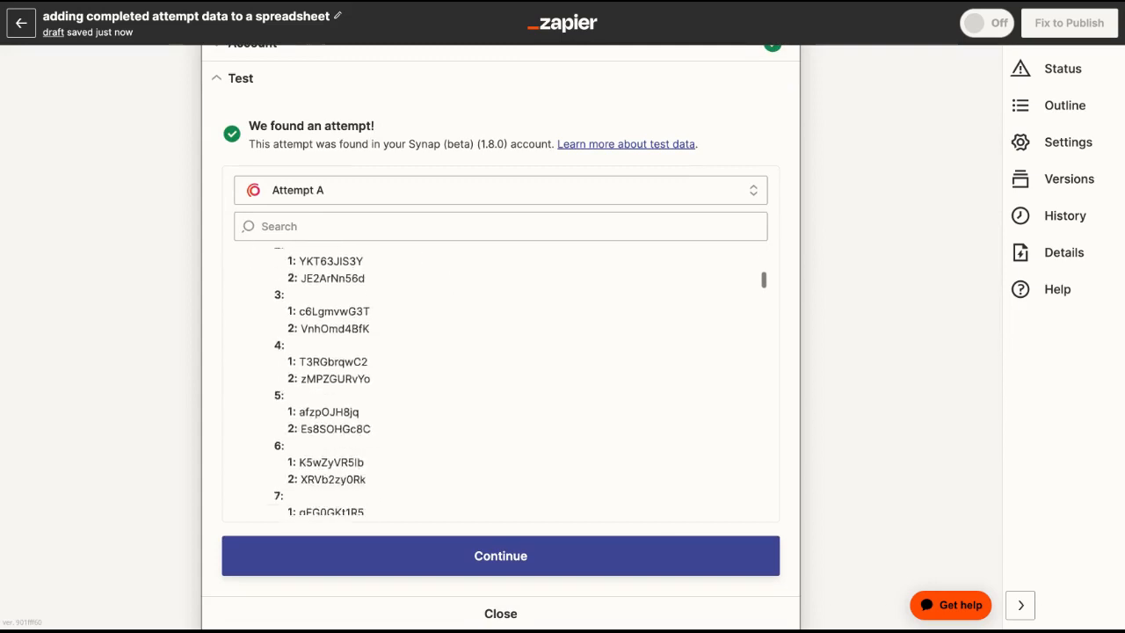
scroll(369, 403, down, 3)
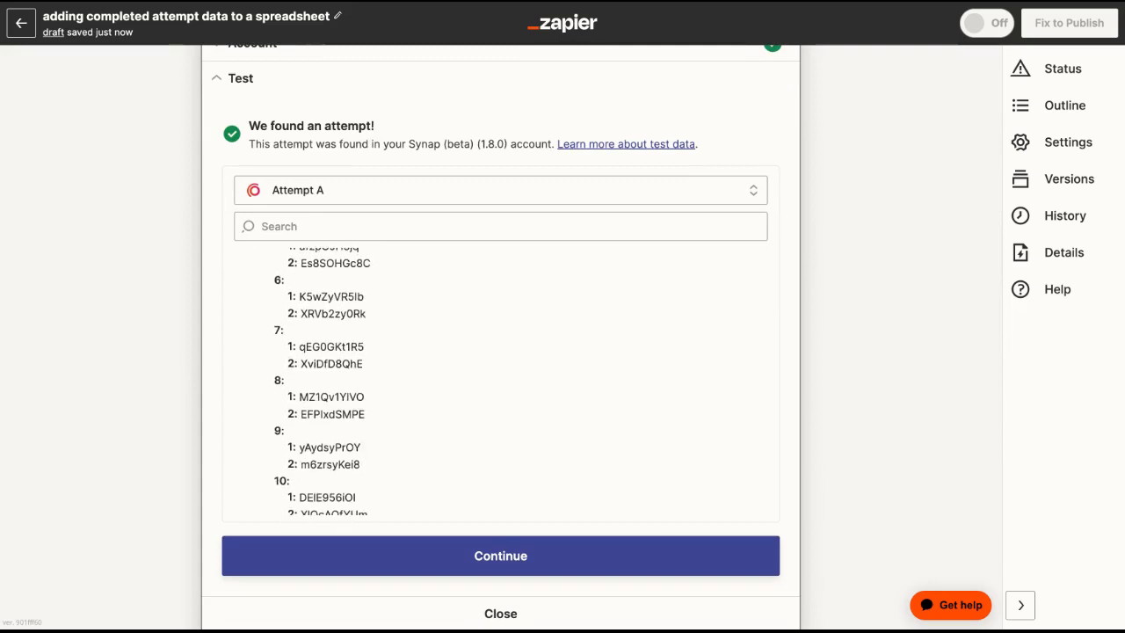
scroll(368, 403, up, 10)
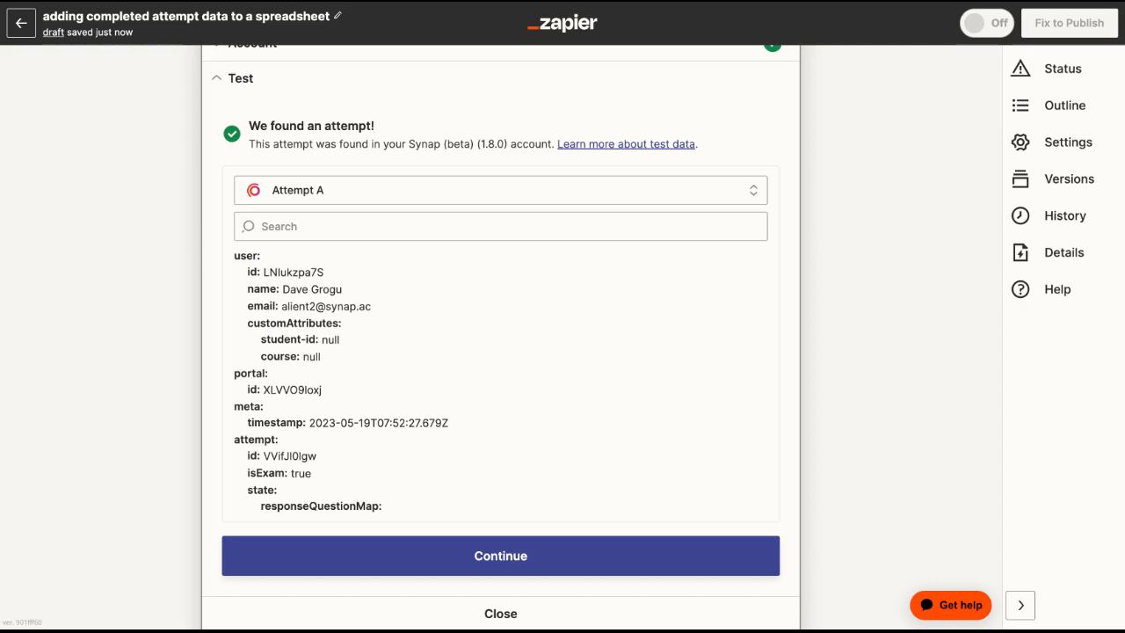
scroll(229, 352, down, 3)
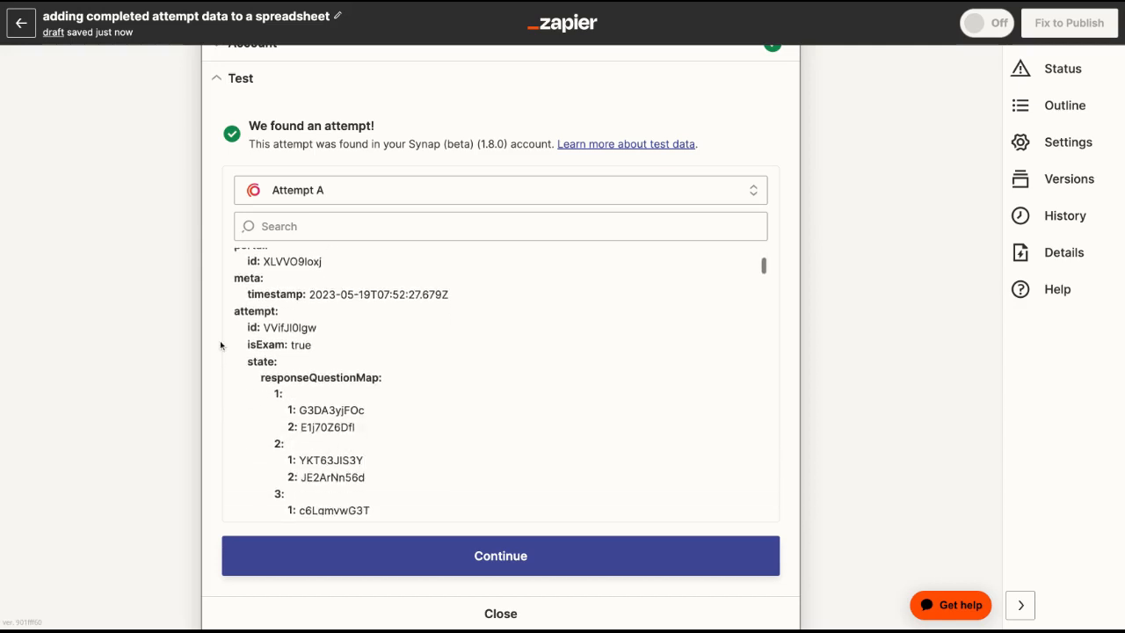
scroll(193, 354, down, 1)
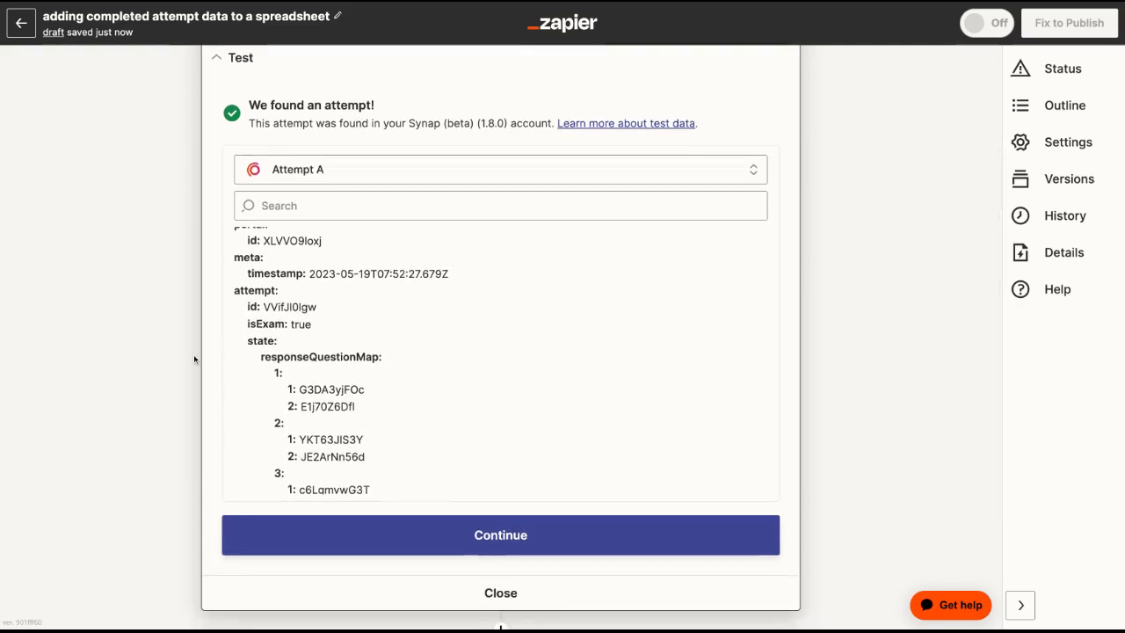
click(524, 542)
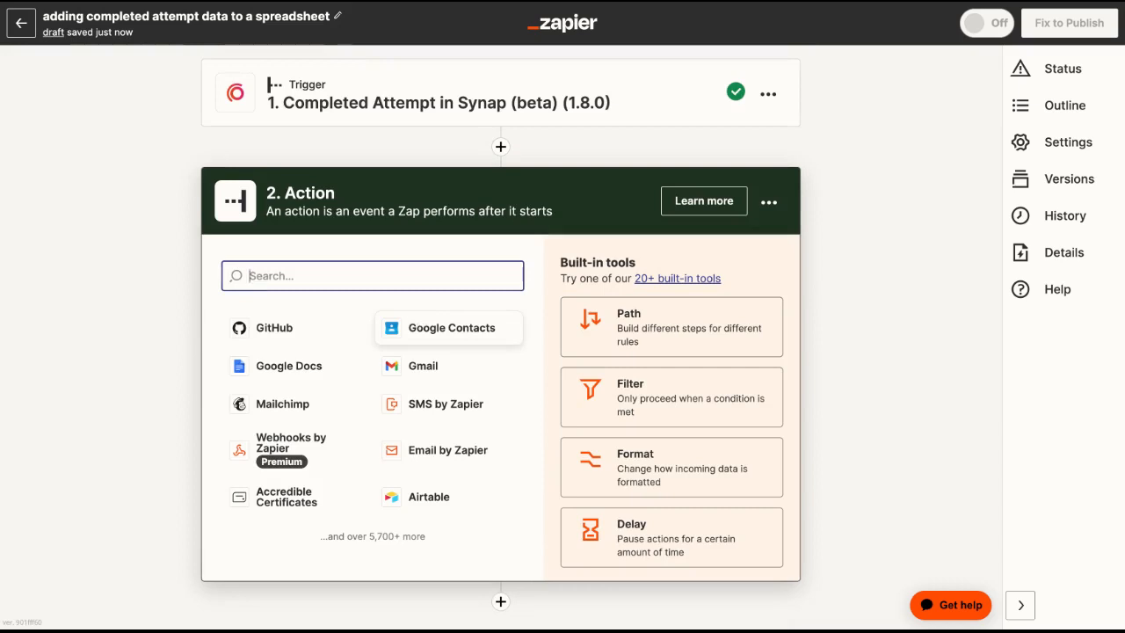
Set the action app to Google Sheets with the Create Spreadsheet Row event.
text(googl)
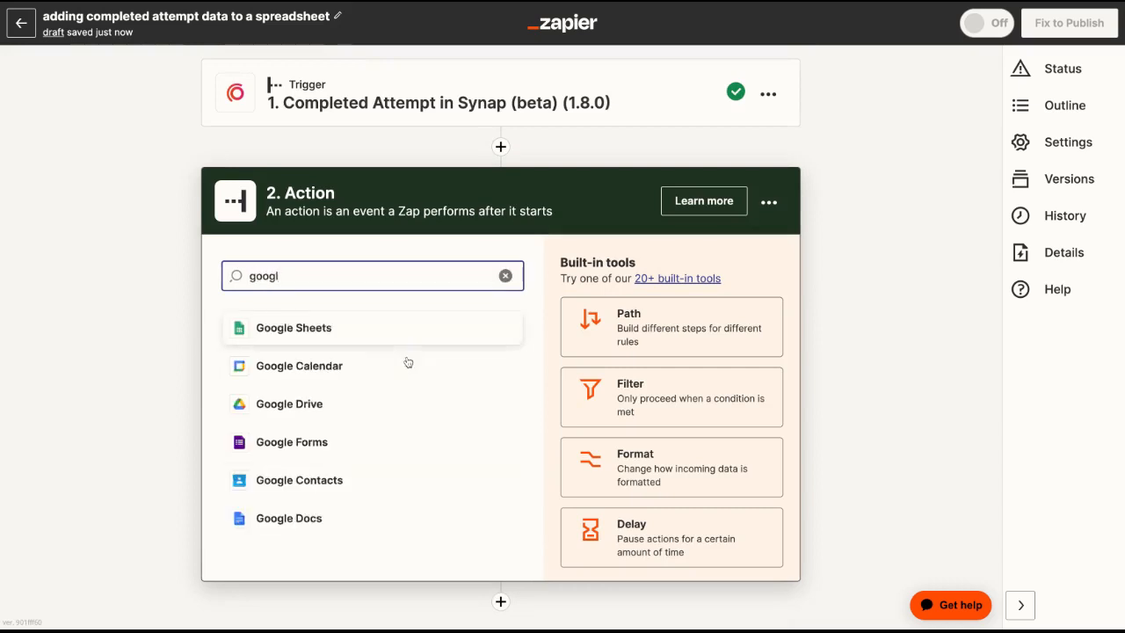
click(407, 340)
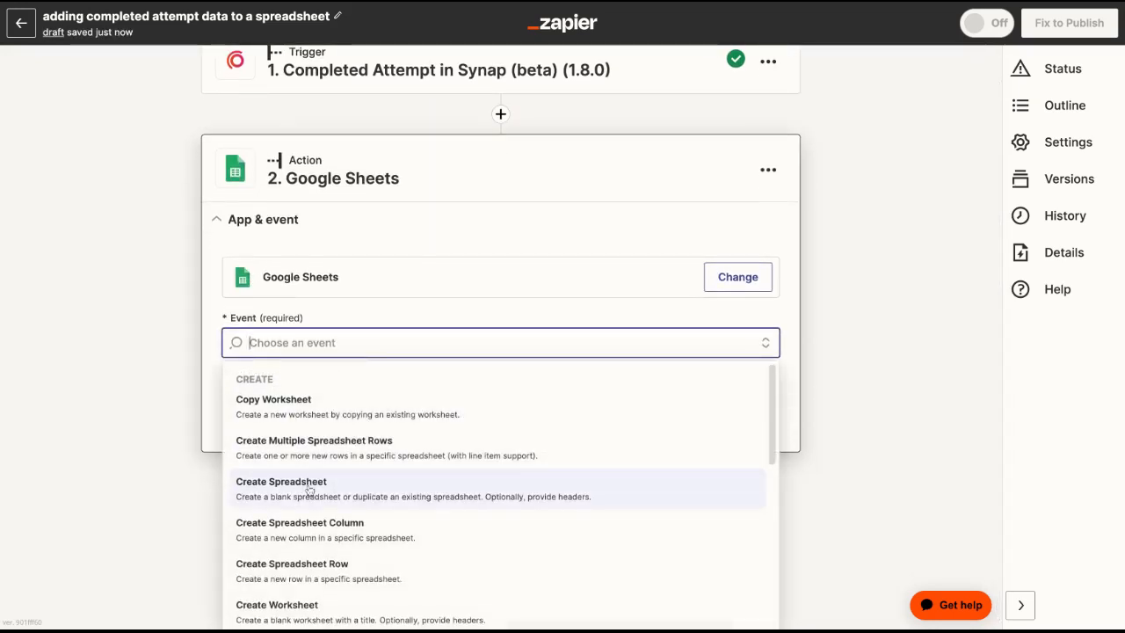
scroll(321, 444, down, 3)
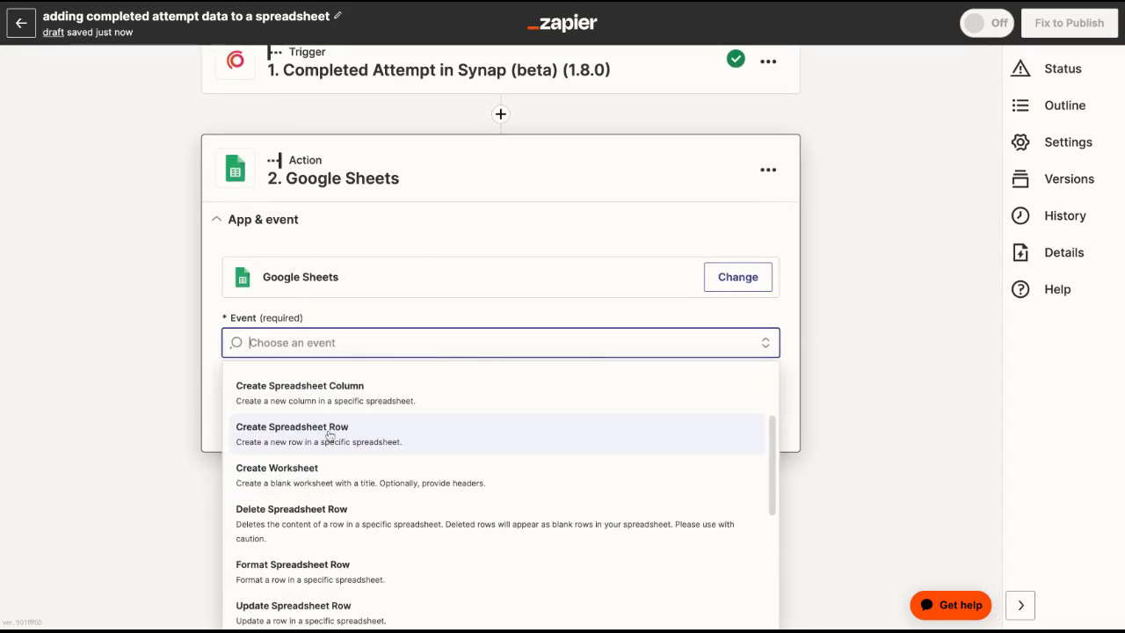
click(324, 436)
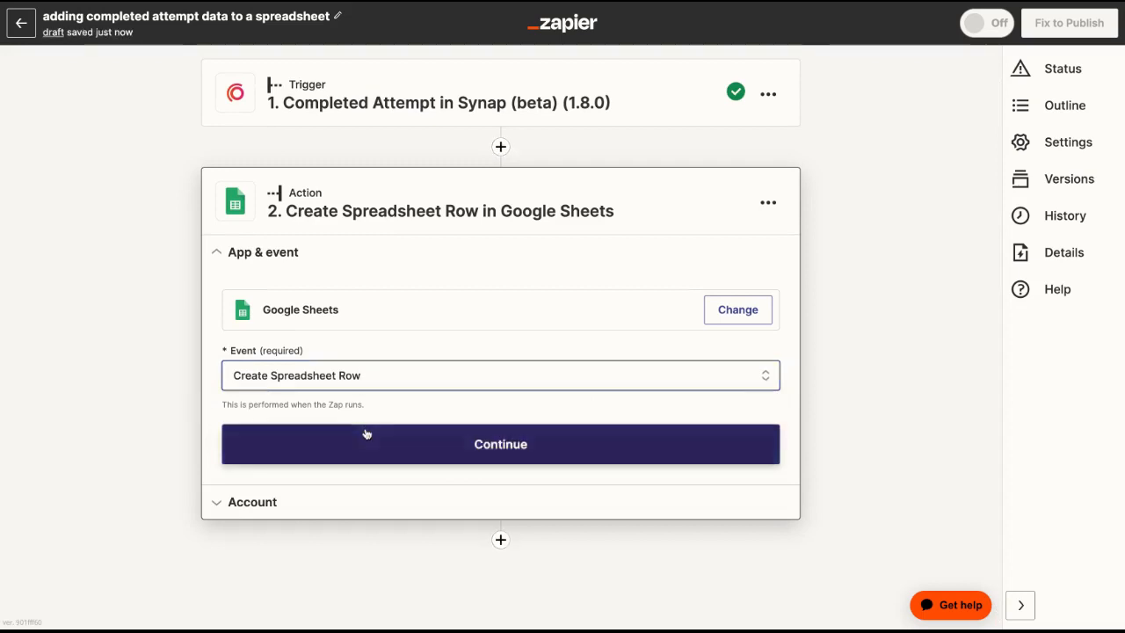
click(366, 432)
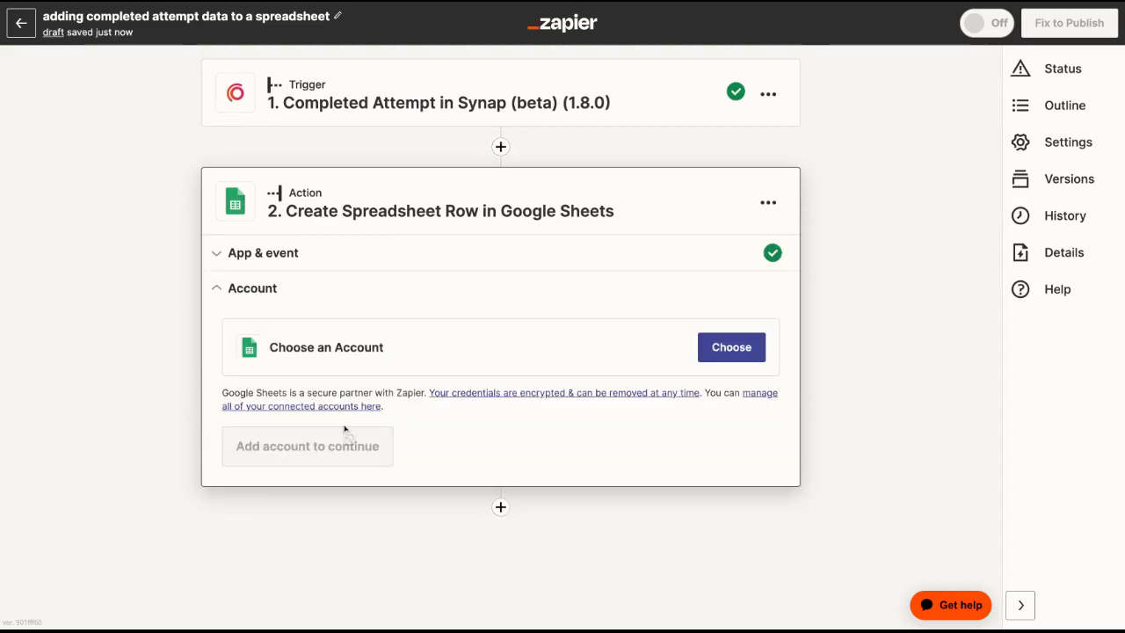
Assign the saved Google Sheets account used in 2 Zaps to the action.
click(710, 347)
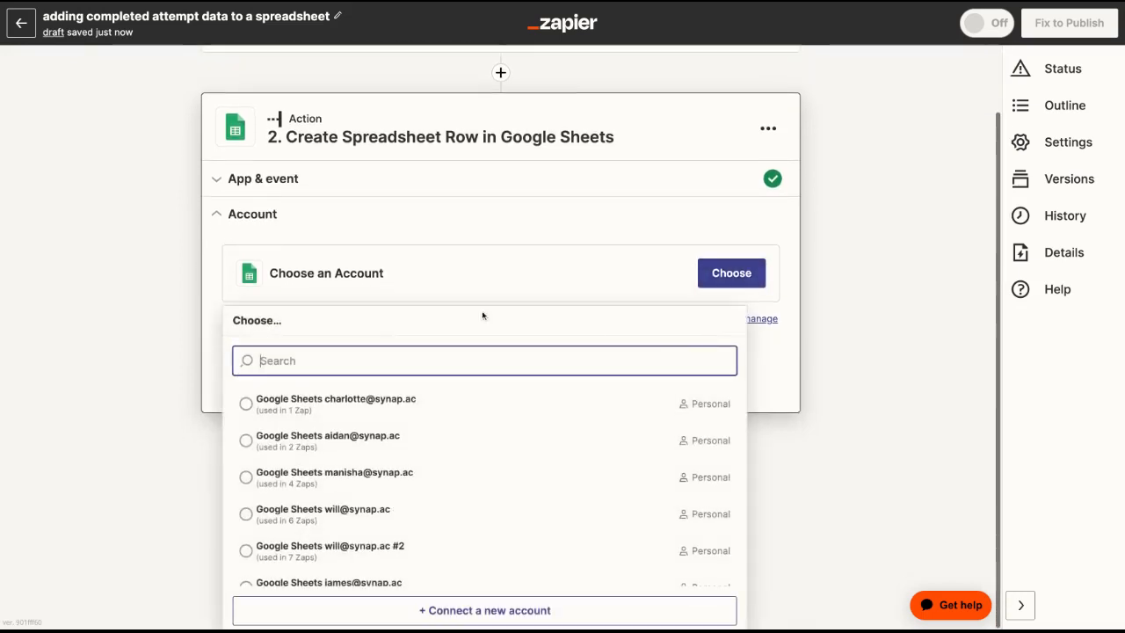
click(298, 438)
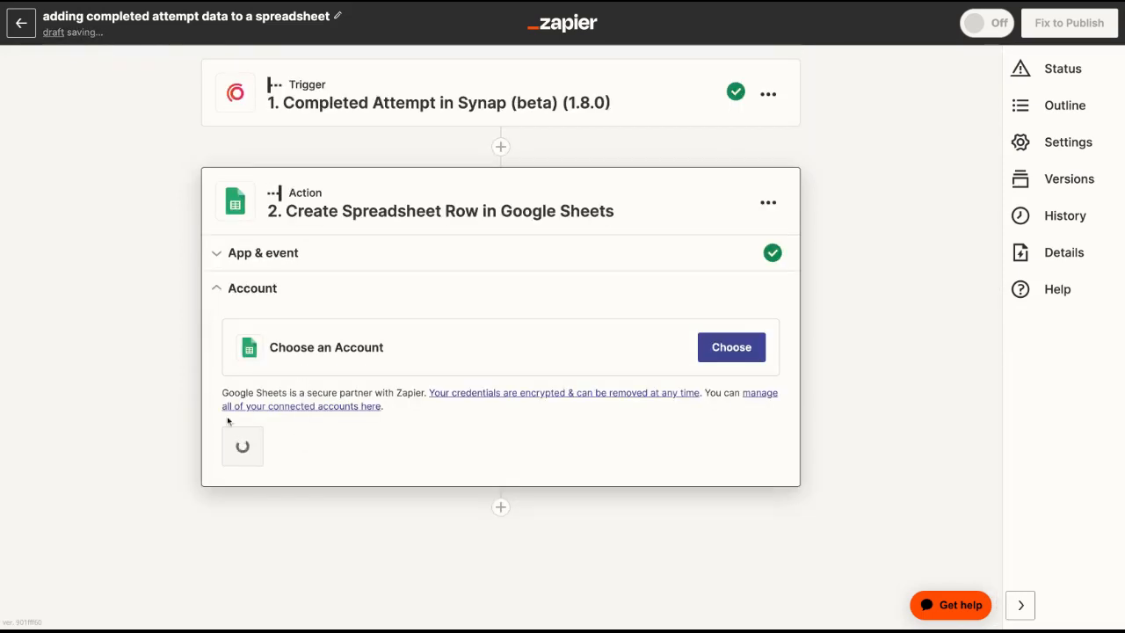
click(267, 453)
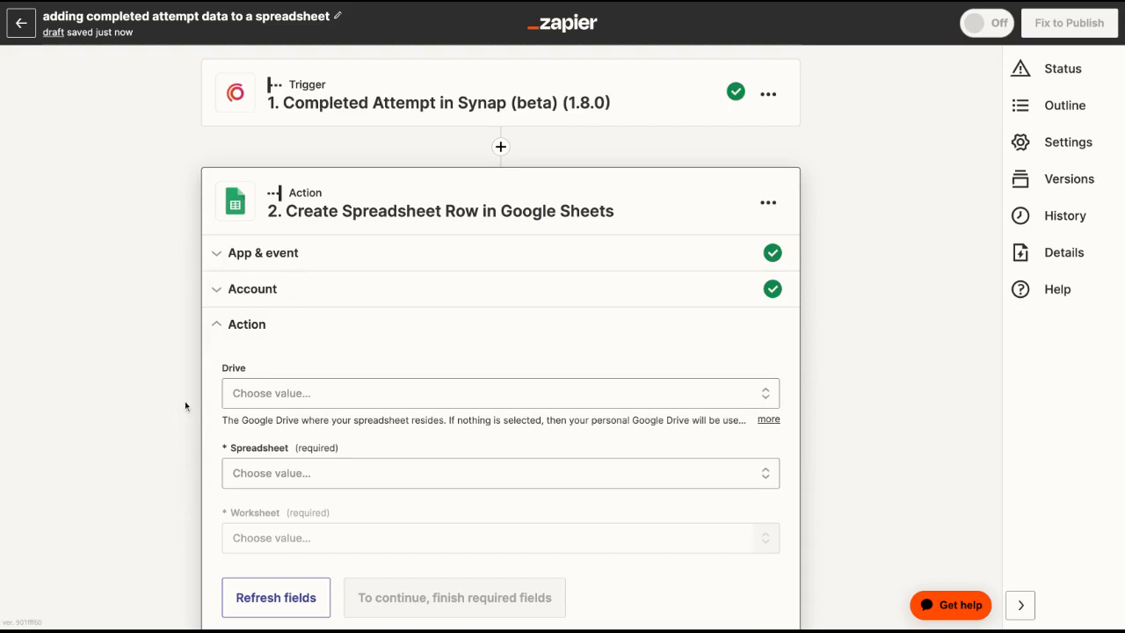
Select My Google Drive, the "Zapier example" spreadsheet and the Sheet1 worksheet as the destination for the new row.
click(255, 394)
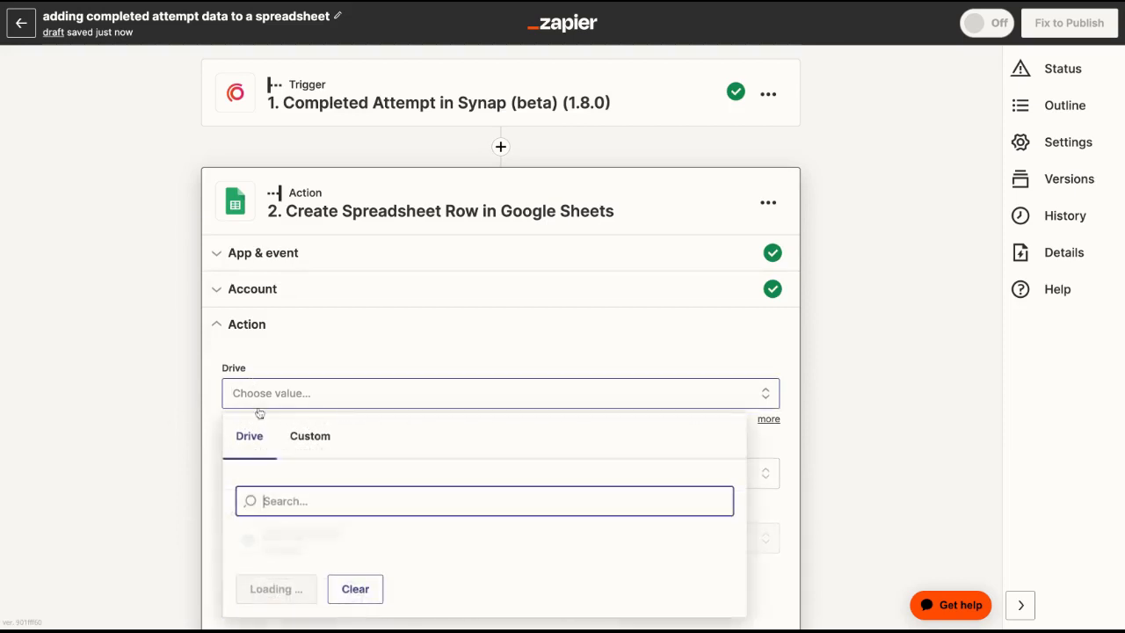
click(269, 538)
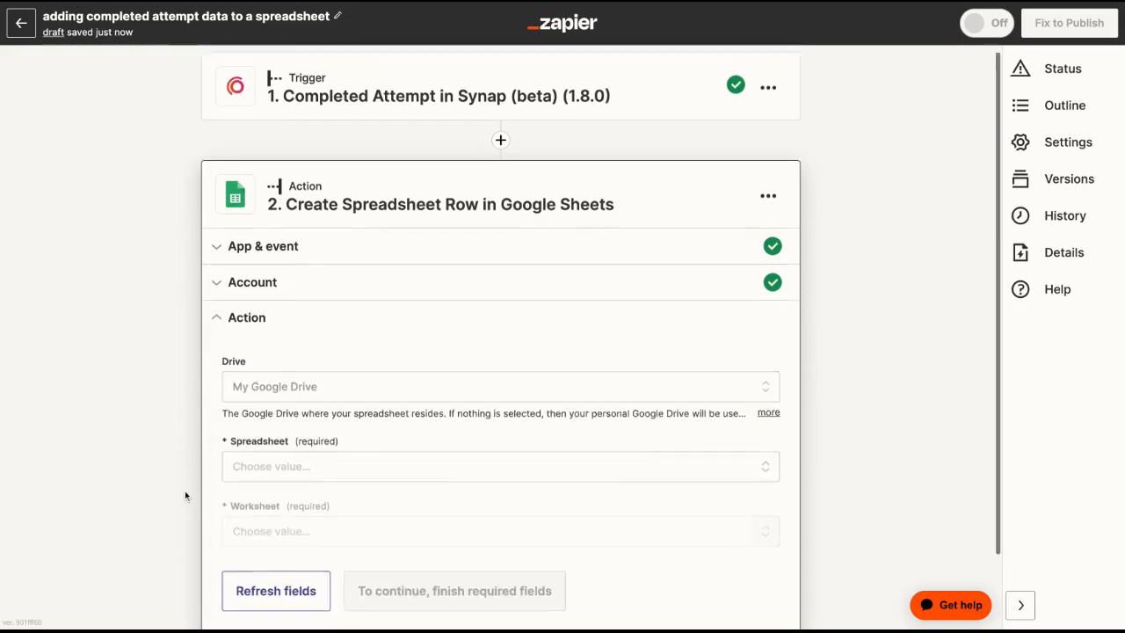
click(384, 409)
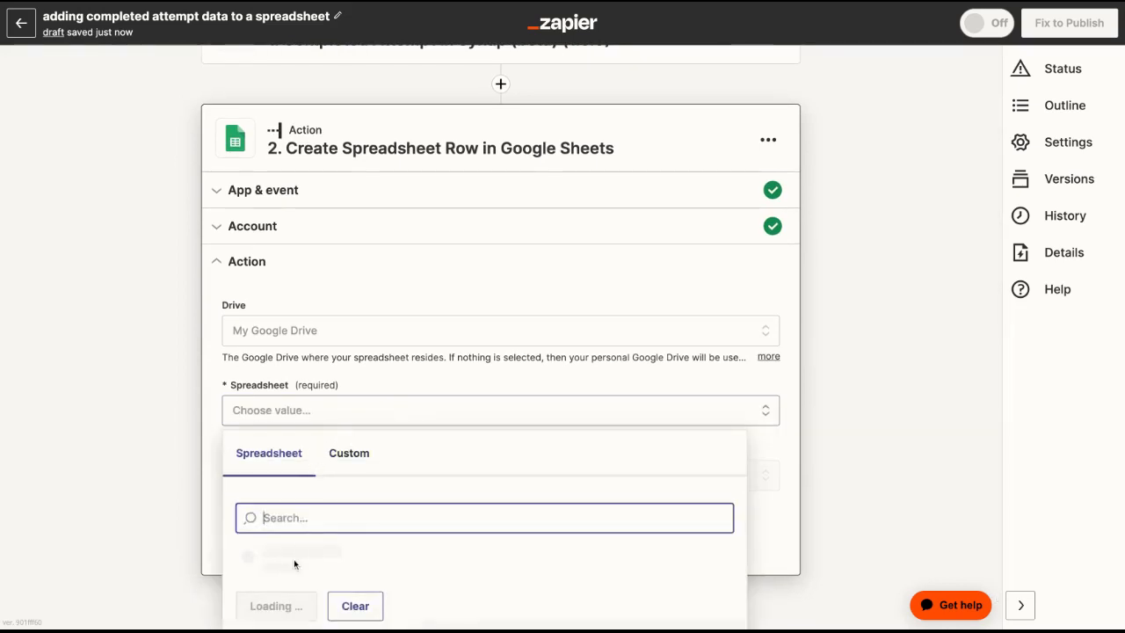
click(295, 565)
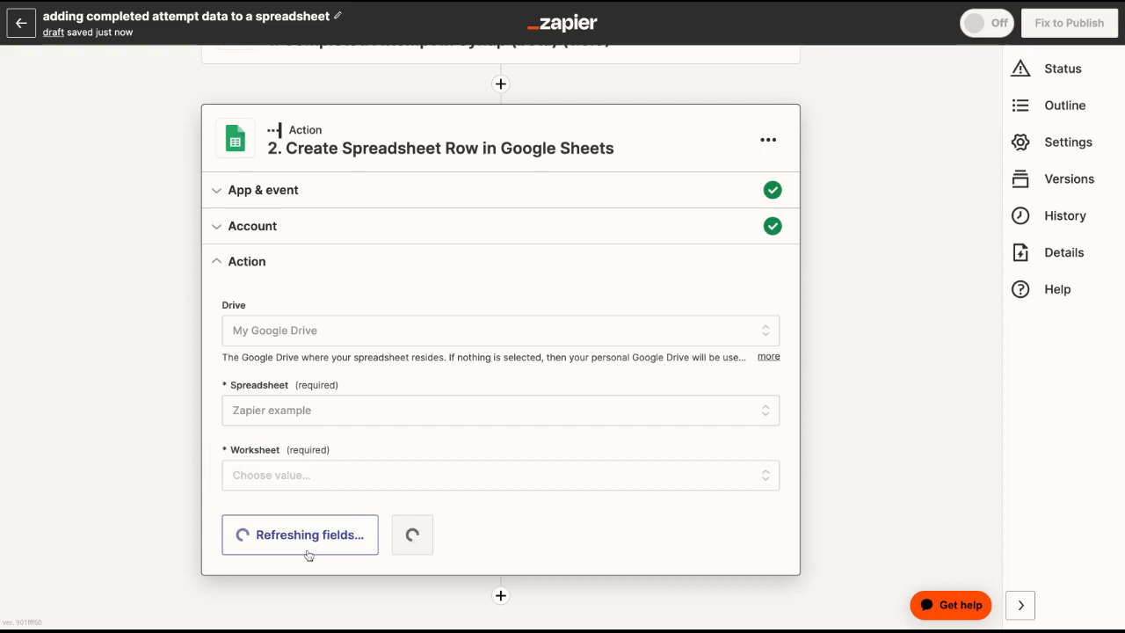
click(400, 484)
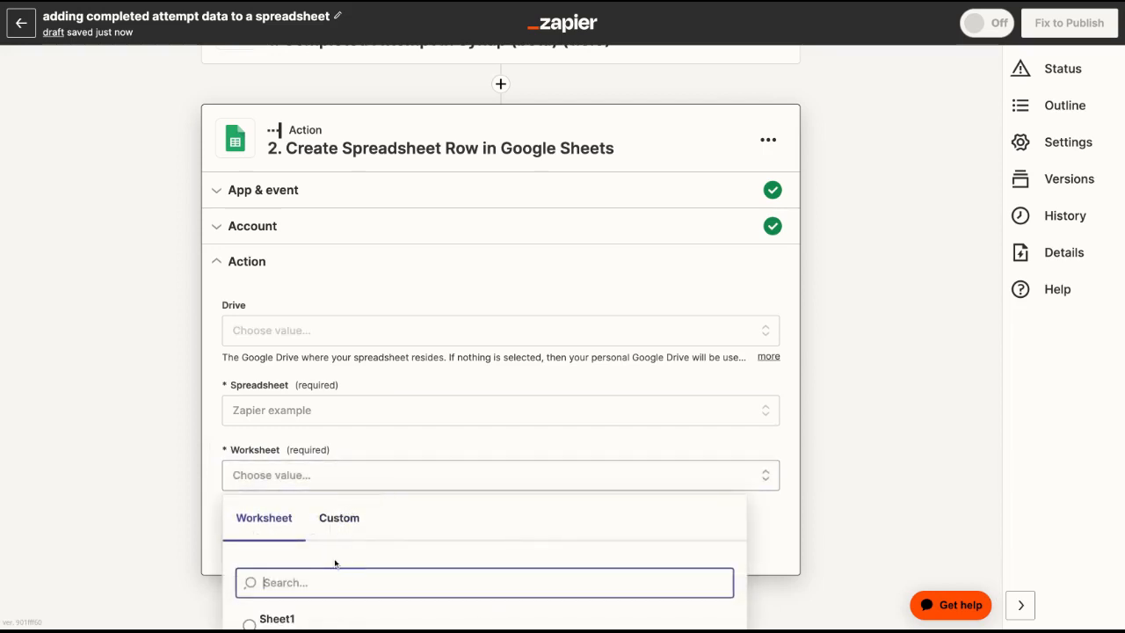
click(309, 618)
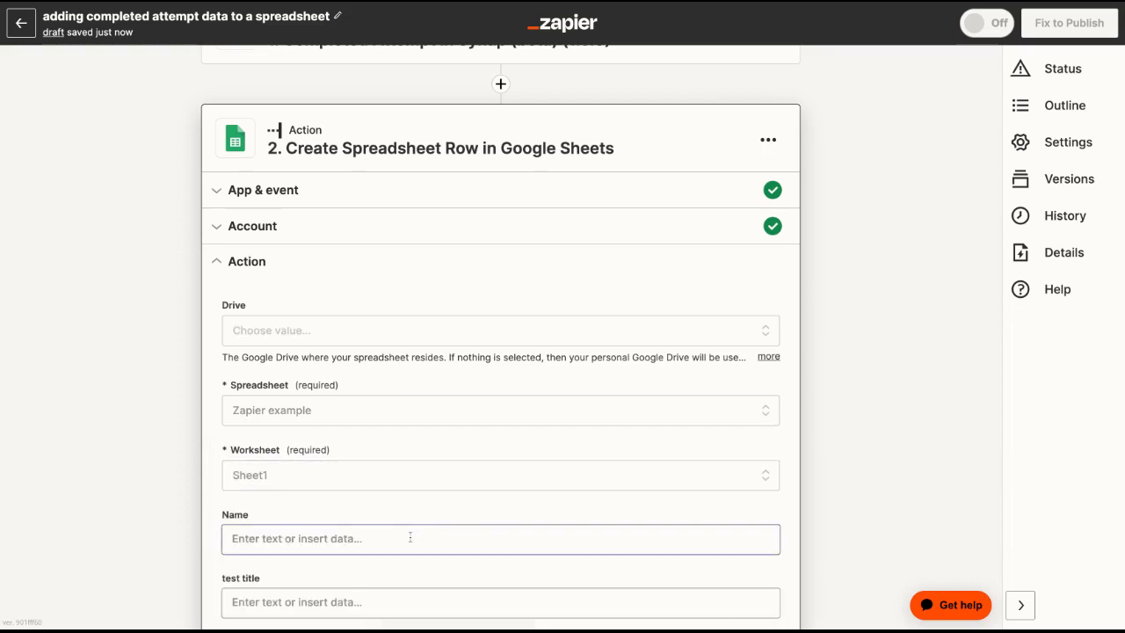
Map the Name column to the User Name field from the Completed Attempt trigger.
scroll(409, 533, down, 5)
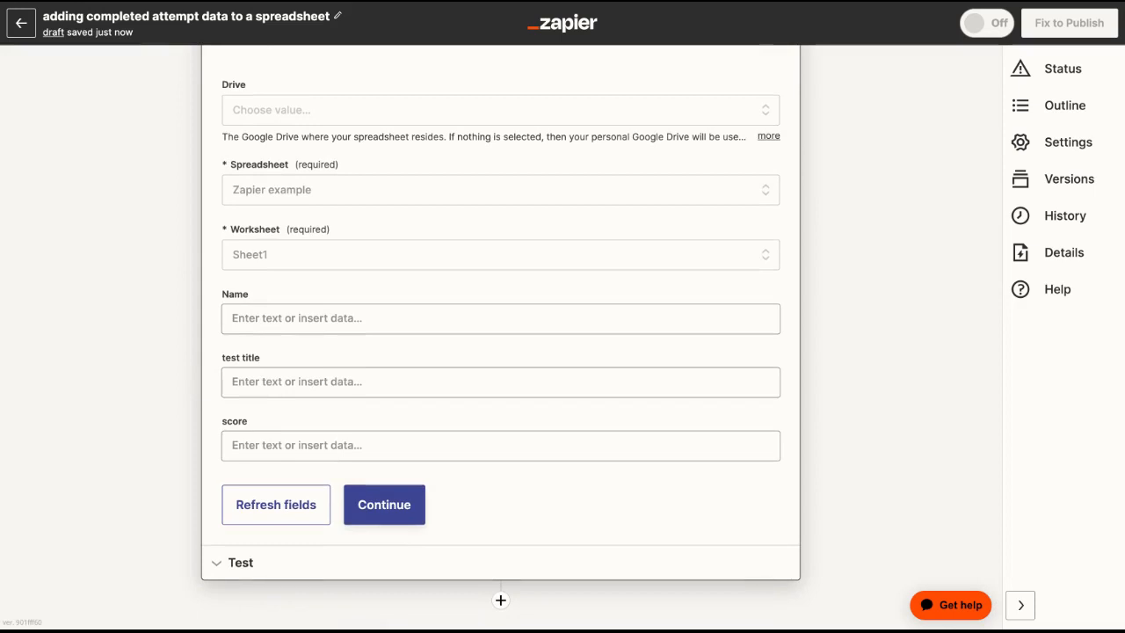
click(276, 319)
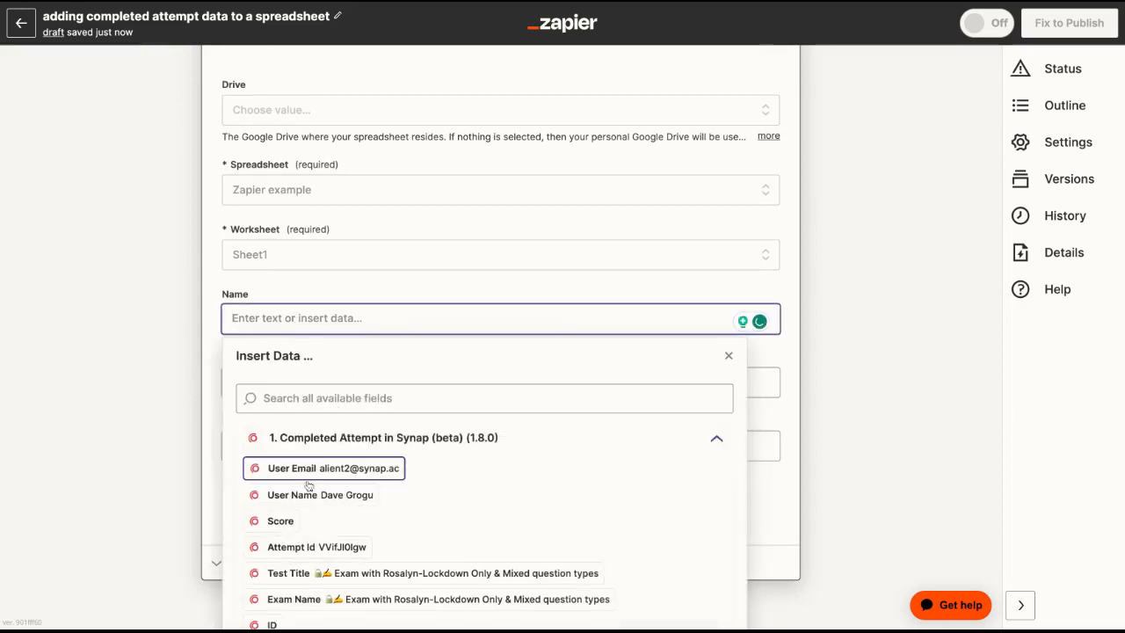
click(311, 496)
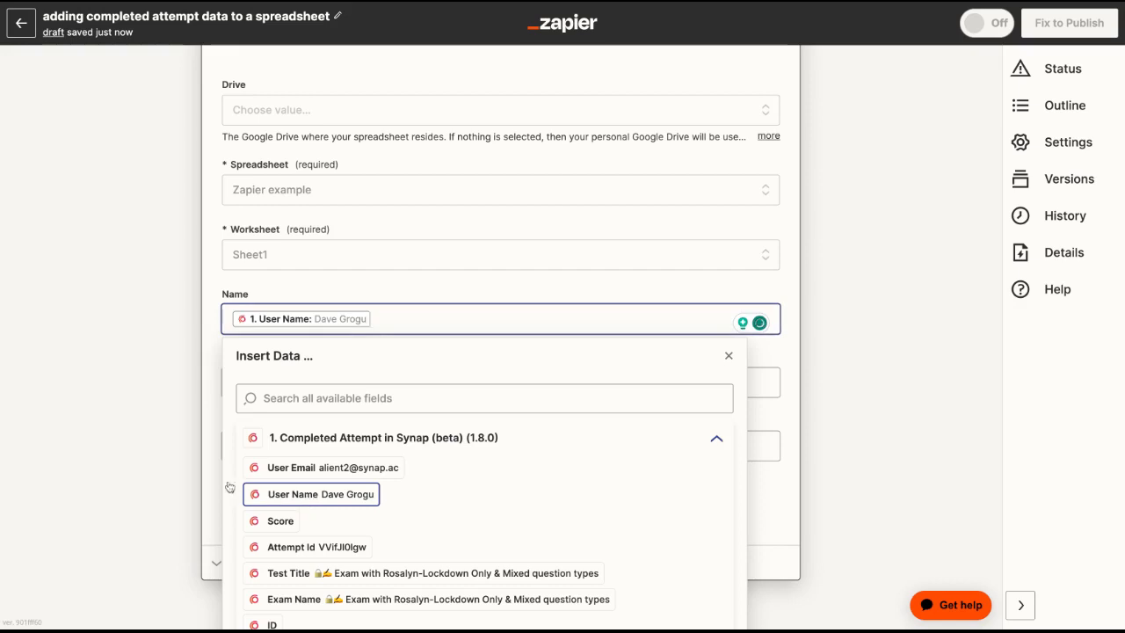
click(176, 466)
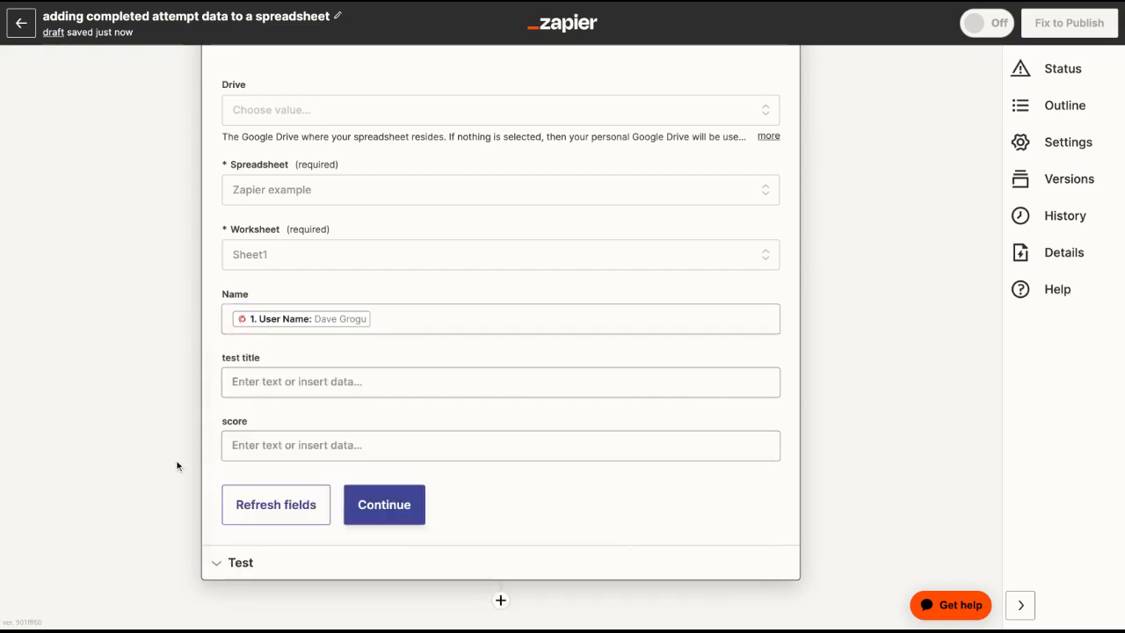
Map the test title column to the Test Title field from the Completed Attempt trigger.
click(293, 381)
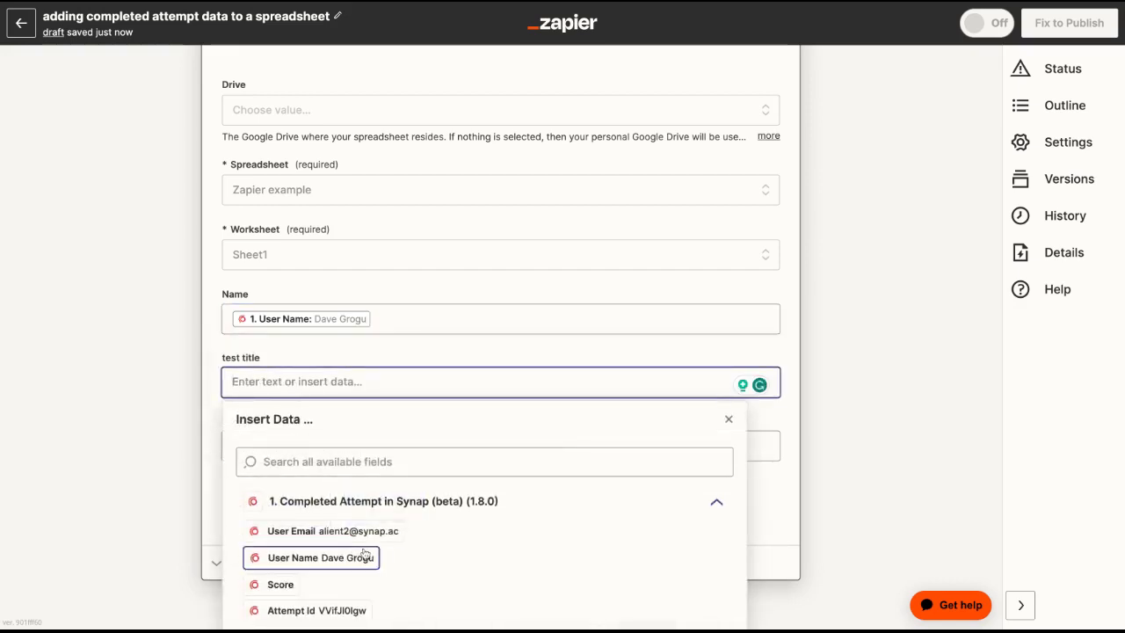
scroll(365, 553, down, 2)
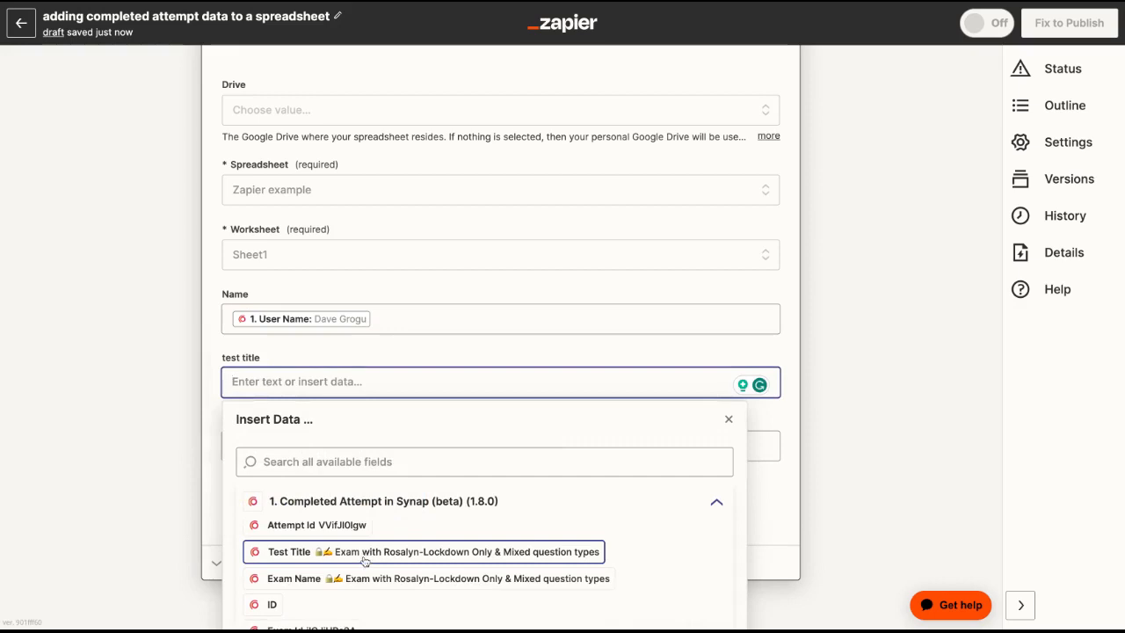
click(364, 560)
click(139, 469)
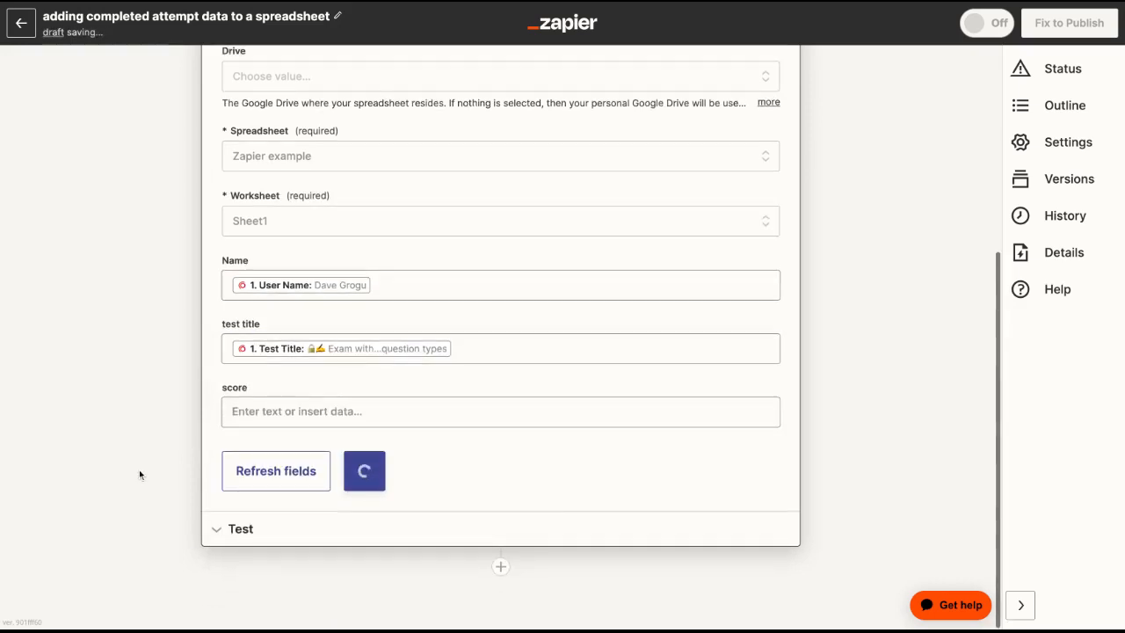
Find the trigger's fields matching "score" and map the score column to the Score field.
click(298, 413)
click(298, 491)
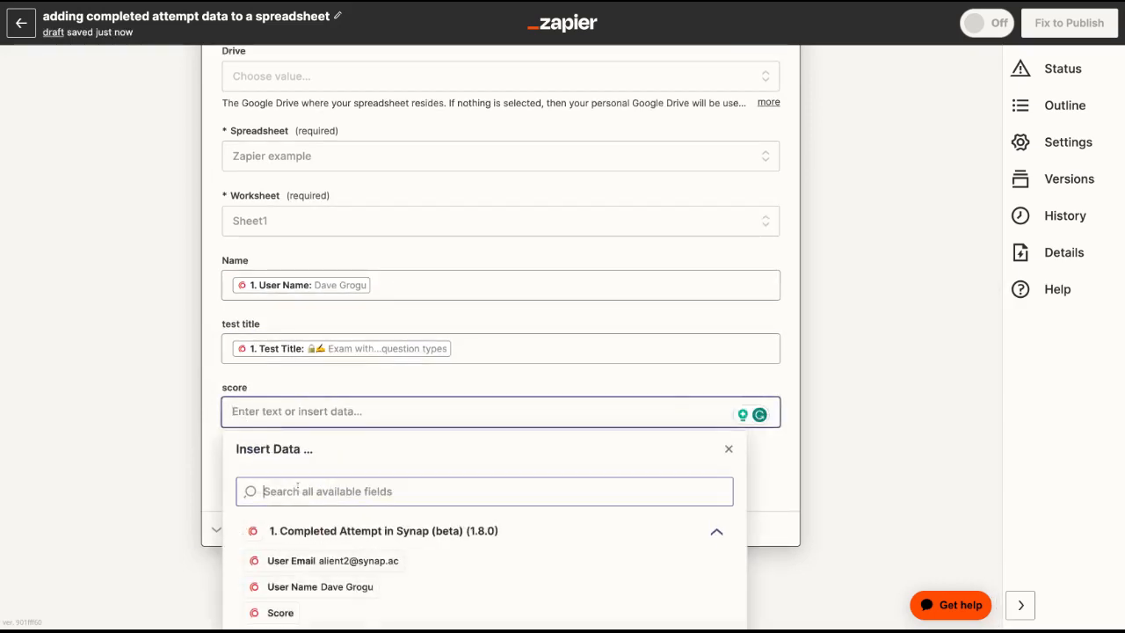
text(score)
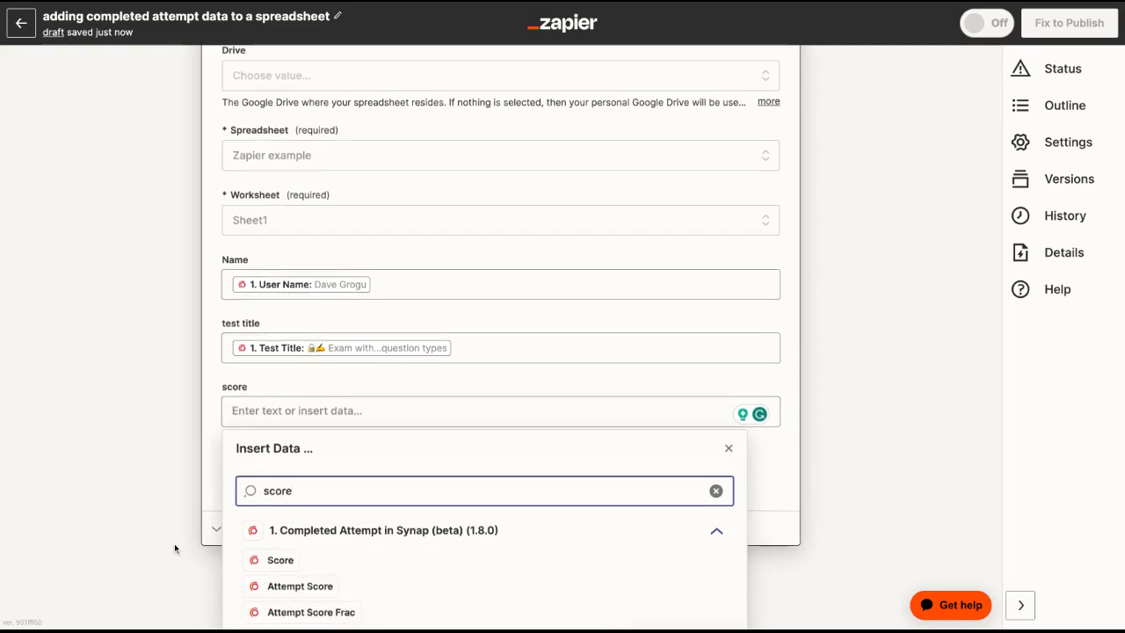
scroll(174, 543, down, 3)
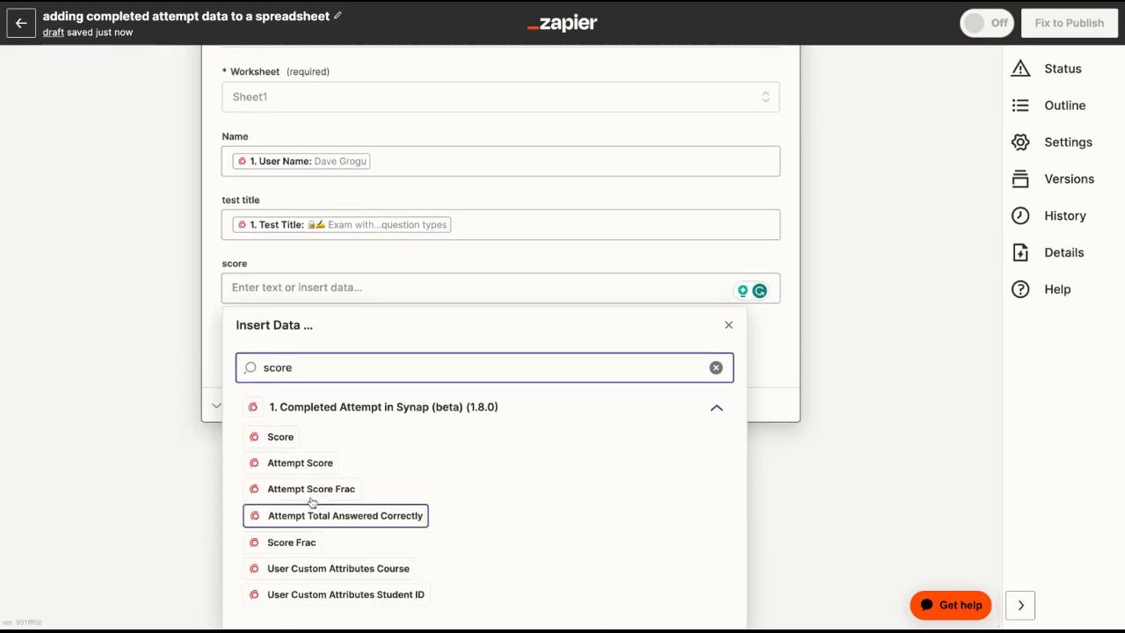
click(291, 439)
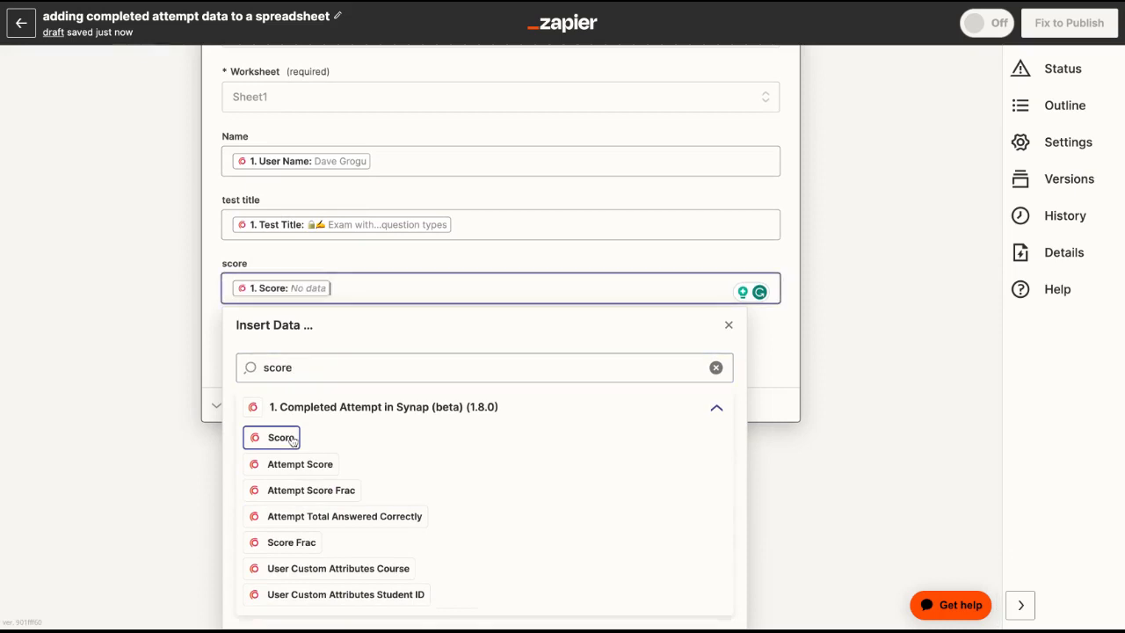
click(151, 345)
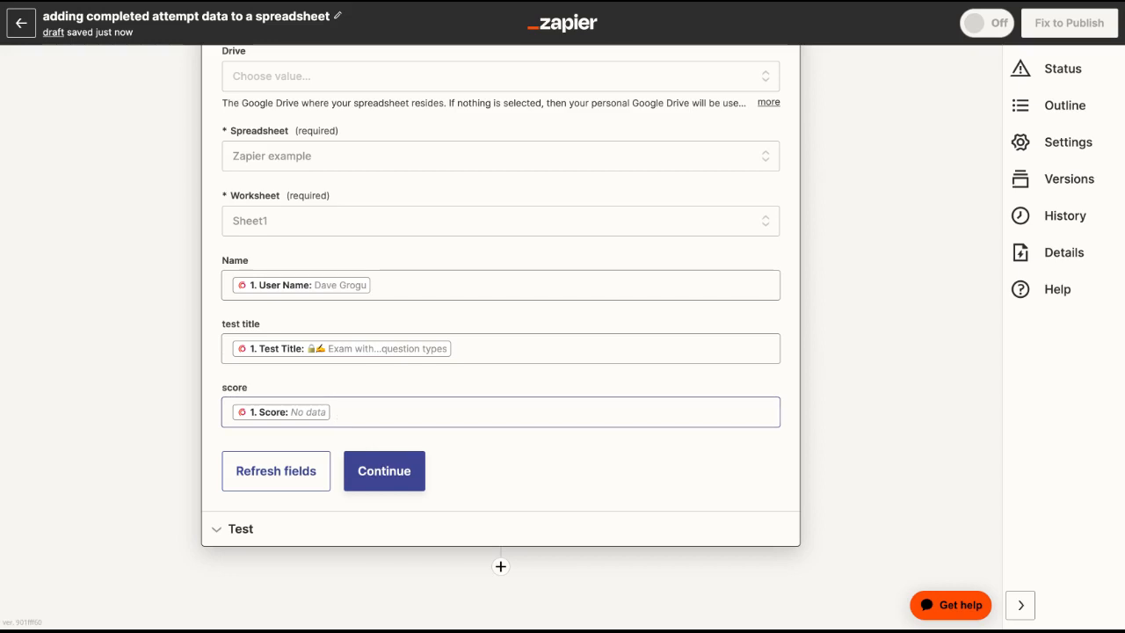
Accept the column mapping and run a test of the action that sends a sample row to Google Sheets.
click(381, 472)
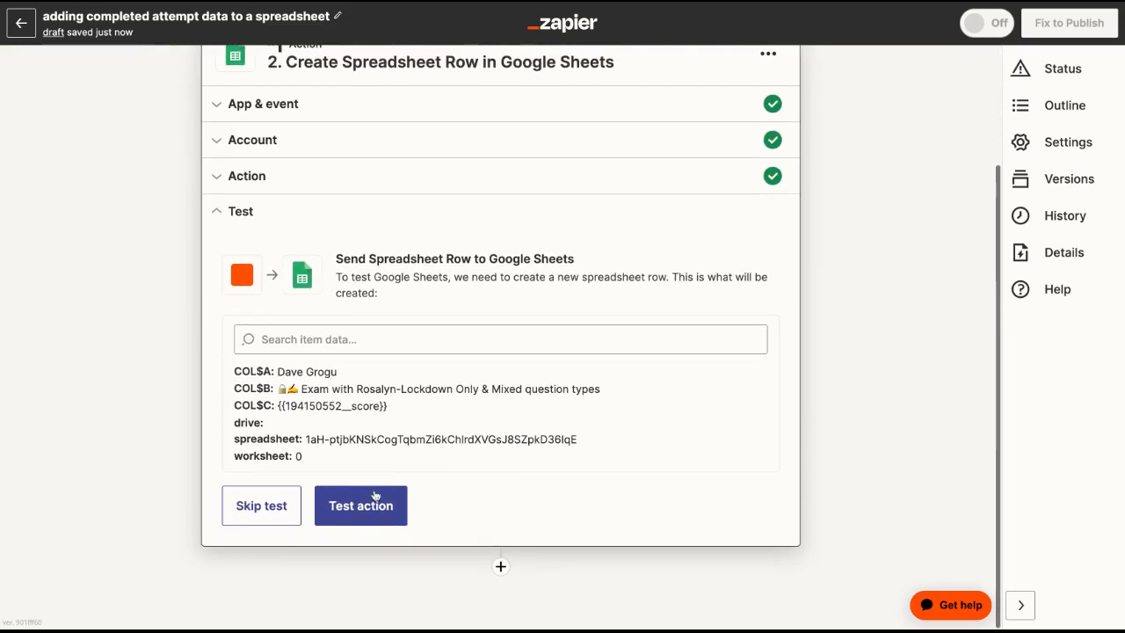
click(372, 501)
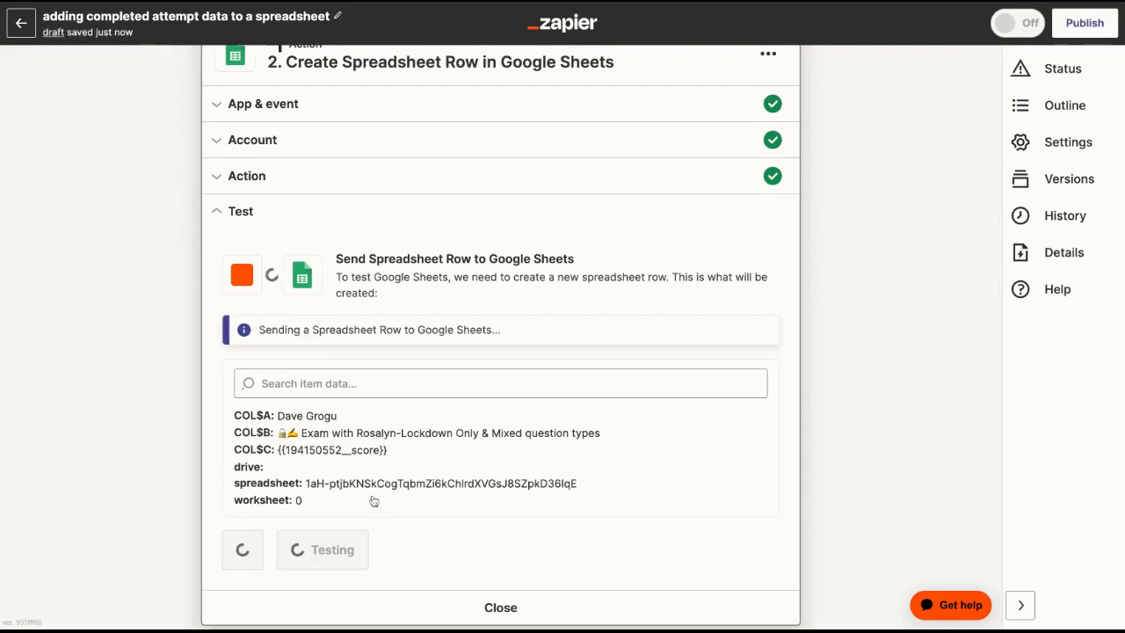